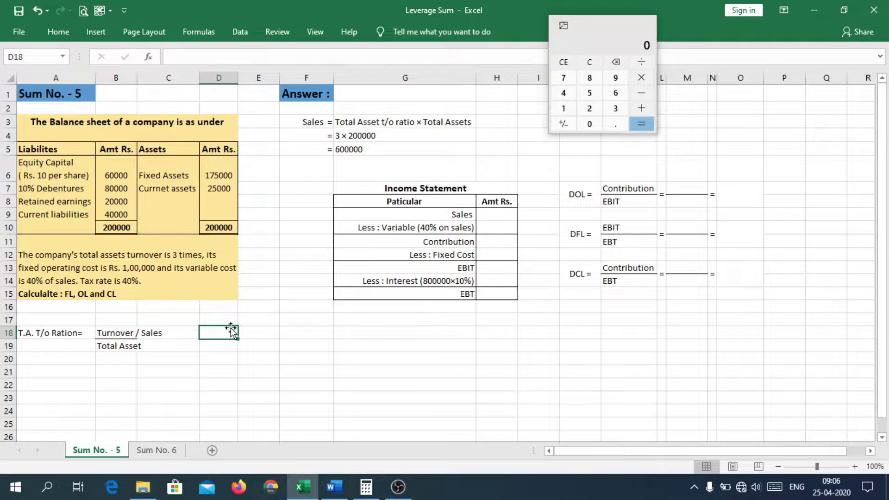
# Review the Sum No. 5 balance sheet, its liabilities and assets, the turnover and cost conditions, and the sales working
pyautogui.click(101, 122)
pyautogui.click(59, 150)
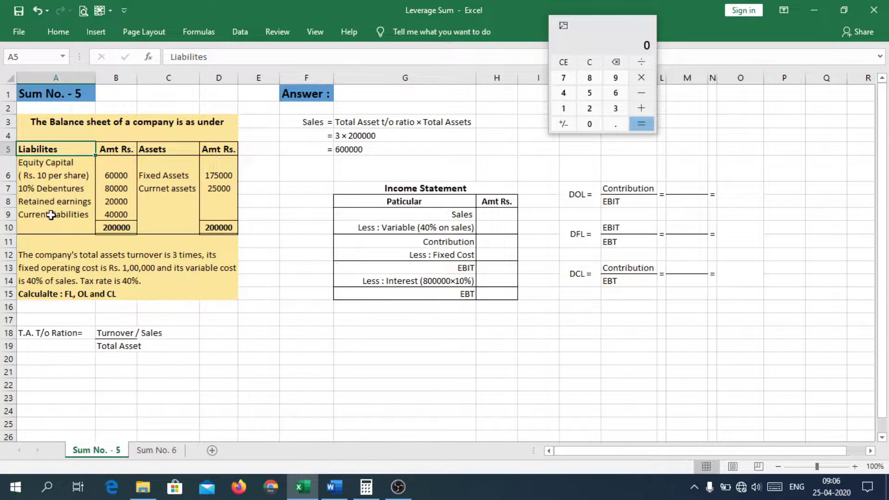
pyautogui.click(46, 210)
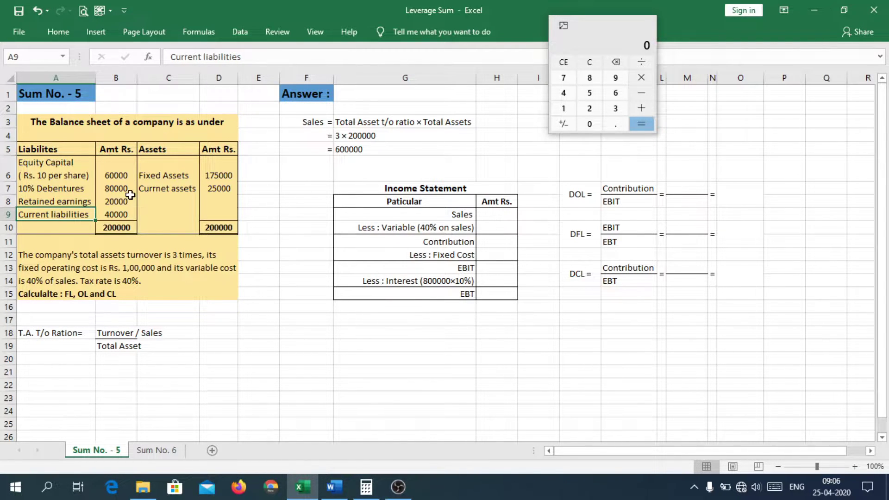
pyautogui.click(170, 182)
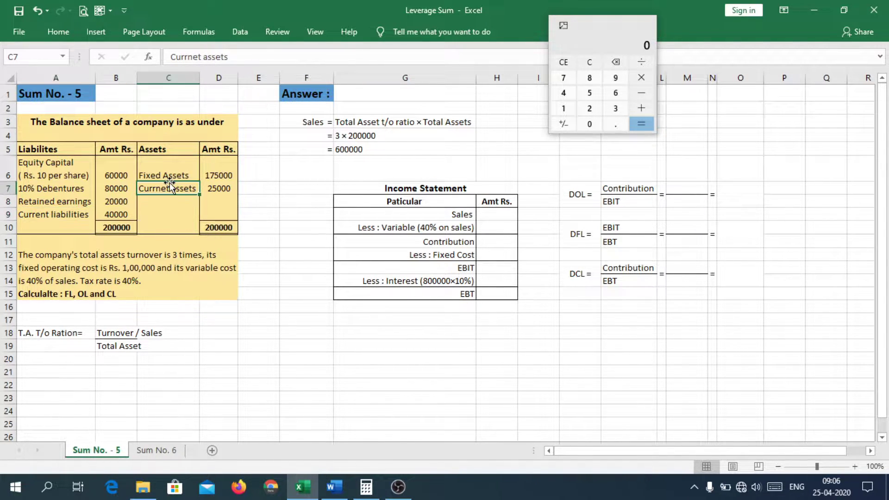
pyautogui.moveTo(156, 175); pyautogui.dragTo(151, 186)
pyautogui.click(153, 190)
pyautogui.click(86, 252)
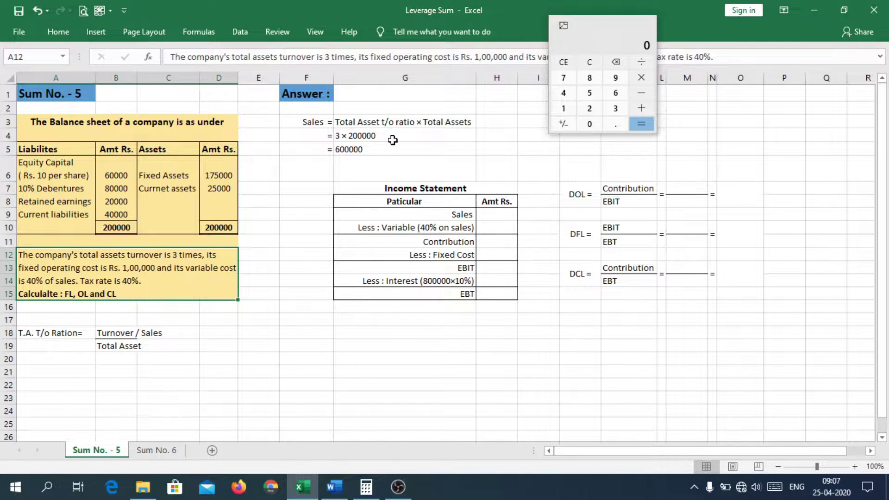
pyautogui.click(350, 149)
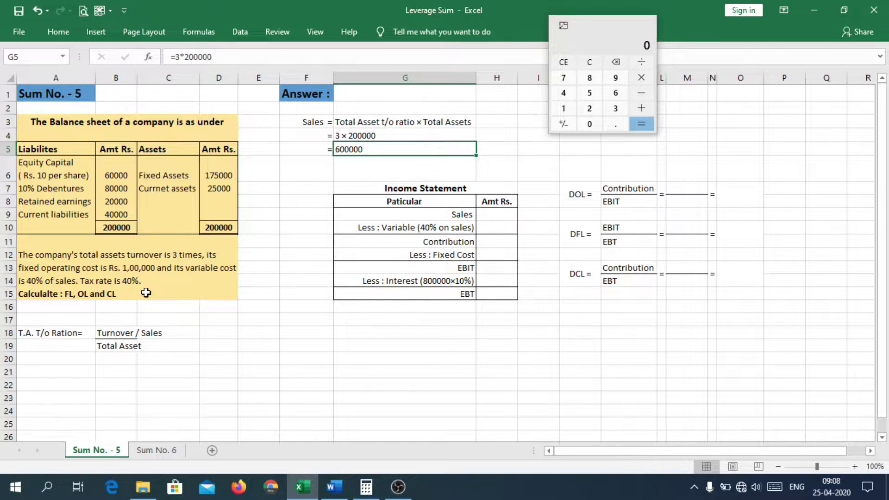
# Correct the formula label below the problem text to read "T.A. T/o Ratio="
pyautogui.click(46, 334)
pyautogui.doubleClick(85, 334)
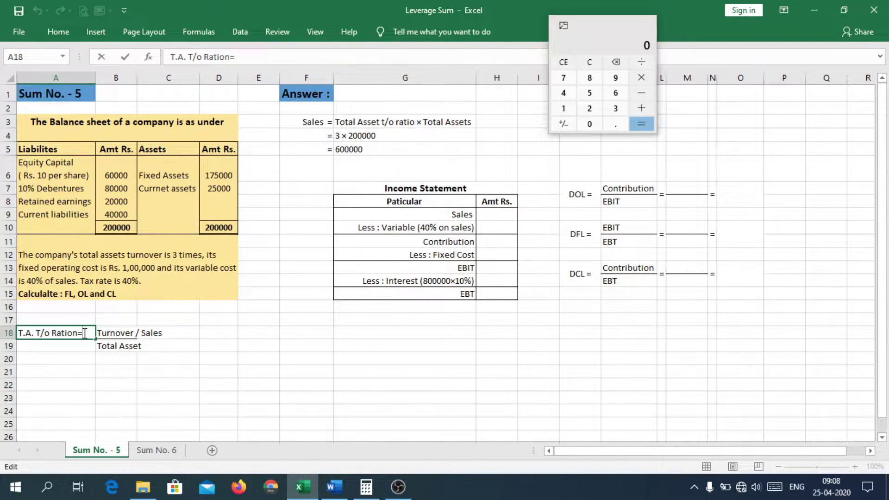
pyautogui.press('Left')
pyautogui.press('BackSpace')
pyautogui.press('Tab')
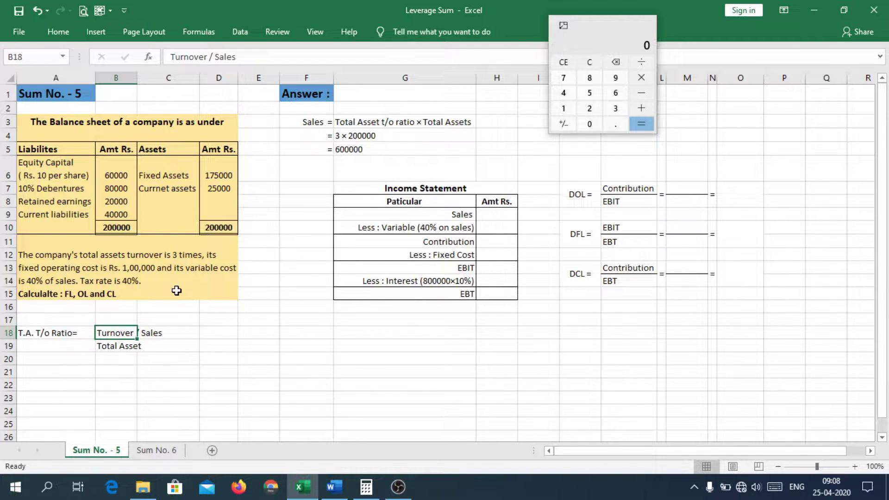
# Examine the balance sheet's total assets, the turnover ratio formula and the sales working derived from it
pyautogui.click(219, 227)
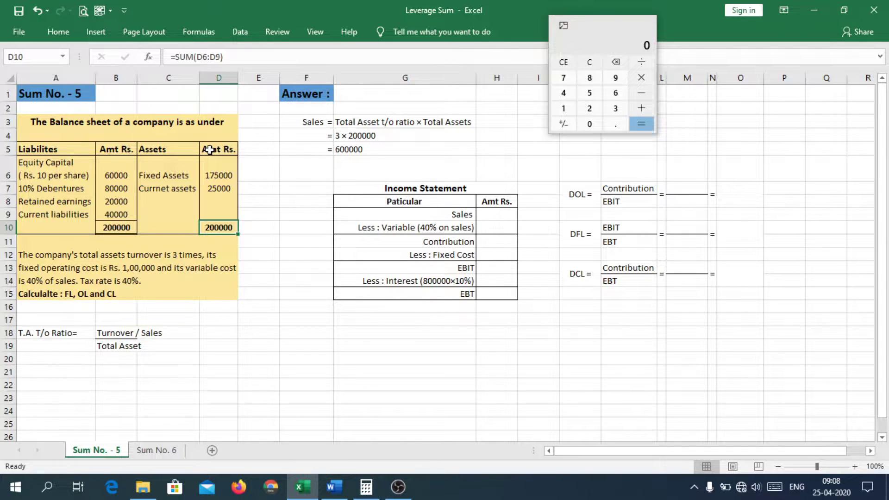
pyautogui.click(120, 348)
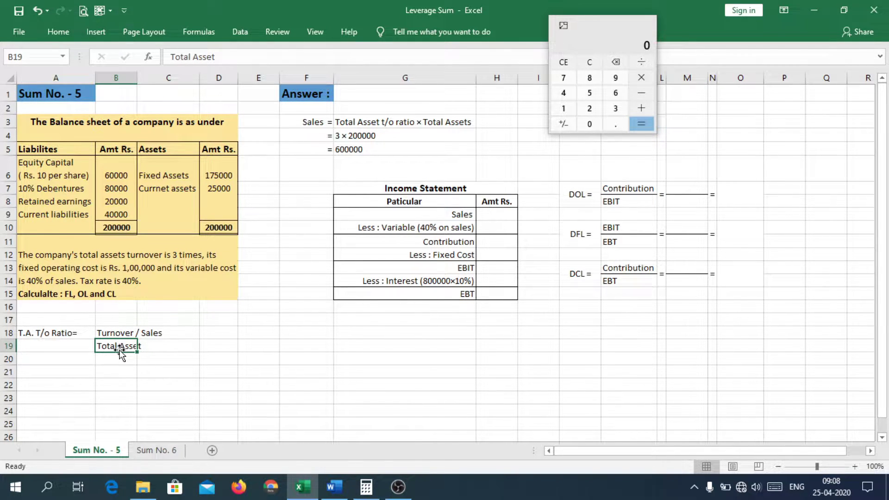
pyautogui.press('Up')
pyautogui.press('Left')
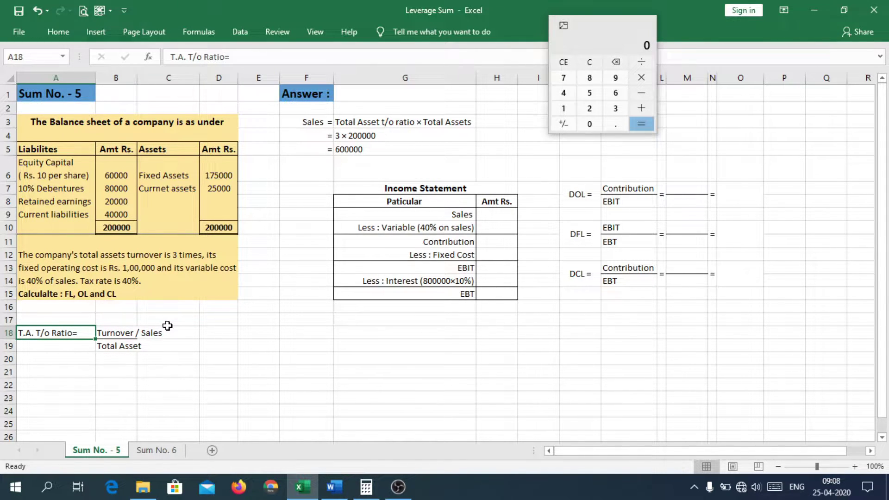
pyautogui.click(116, 348)
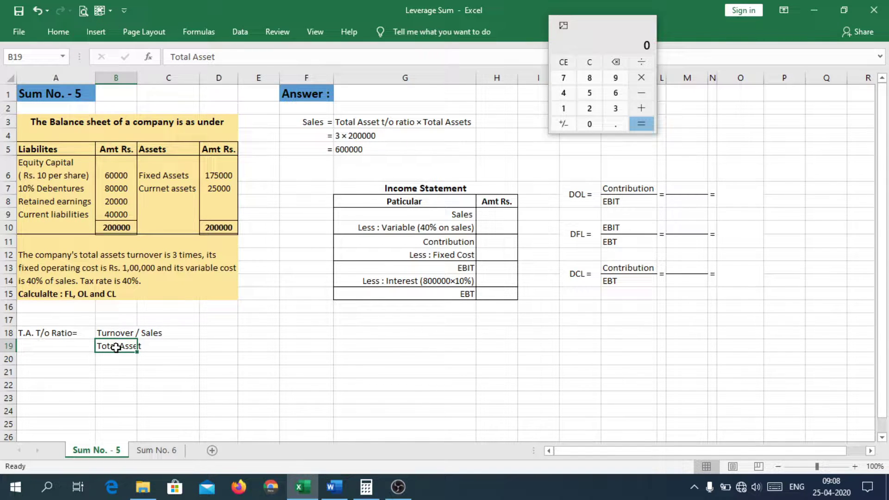
pyautogui.click(307, 118)
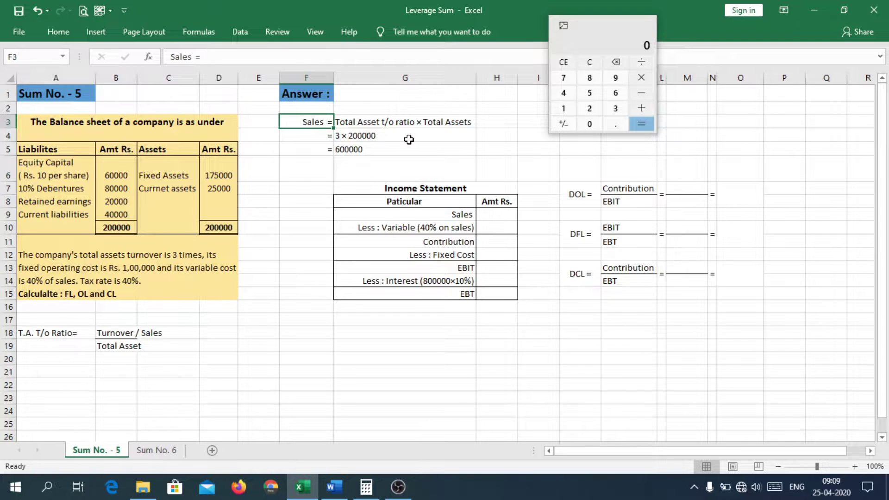
pyautogui.click(355, 138)
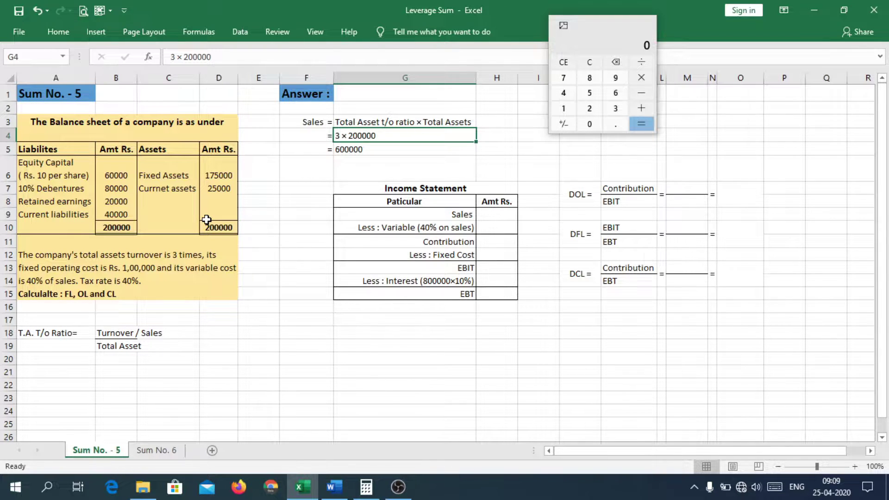
# Multiply 200000 by 3 in Calculator and enter 600000 as Sales in the income statement
pyautogui.click(604, 41)
pyautogui.write('200000')
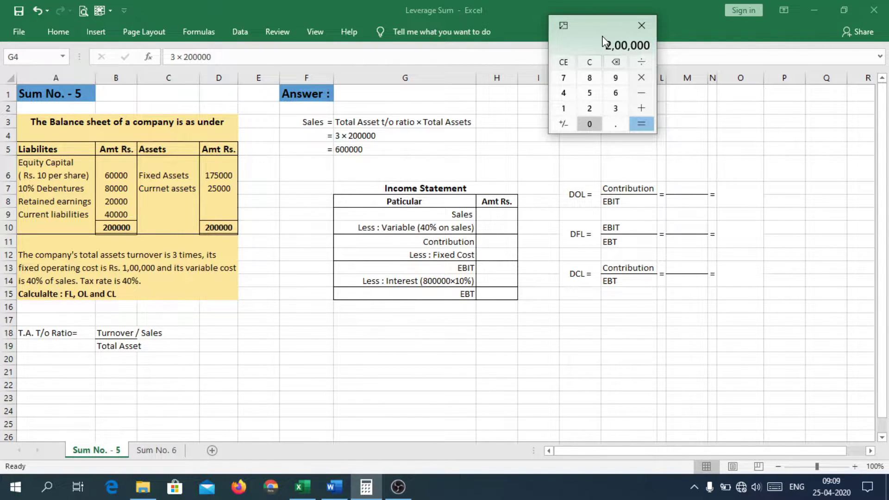
pyautogui.write('*3')
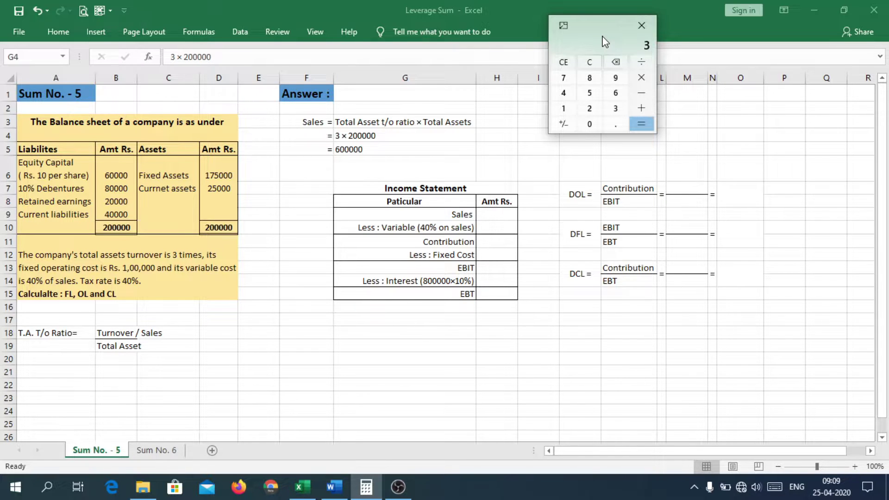
pyautogui.press('Return')
pyautogui.click(494, 217)
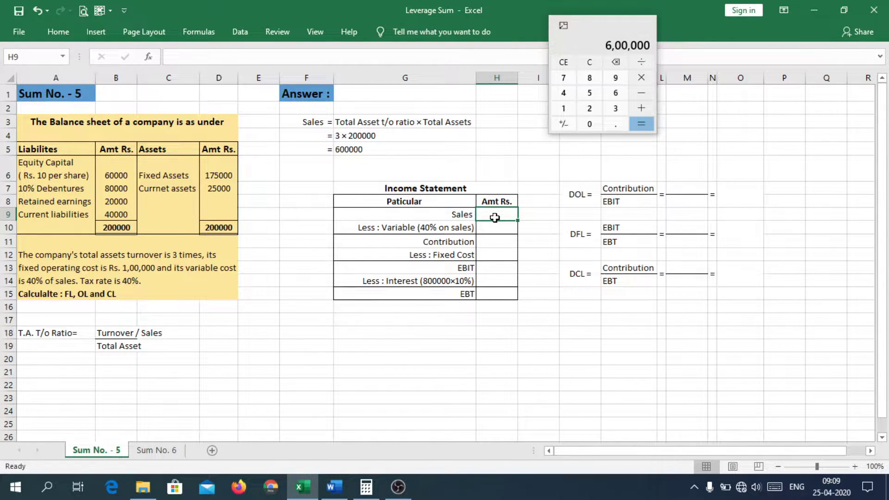
pyautogui.write('600000')
pyautogui.press('Return')
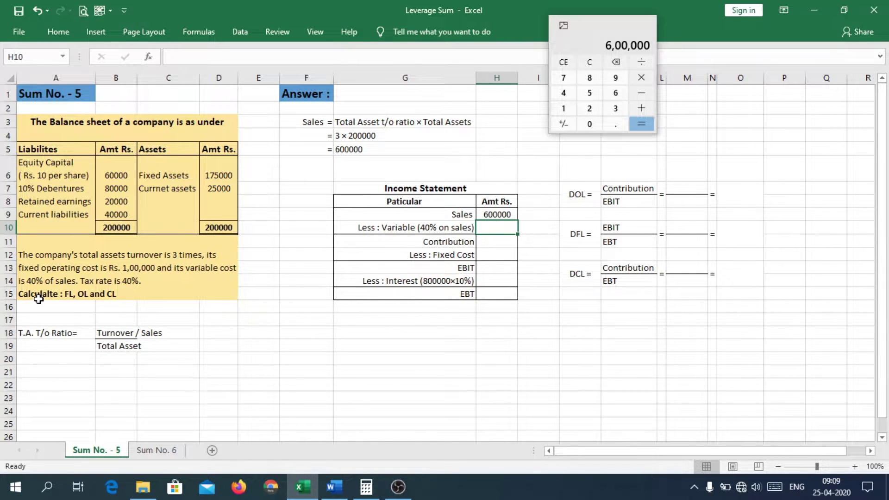
# Calculate 40% of the sales figure in Calculator and enter 240000 as the variable cost in the income statement
pyautogui.click(597, 28)
pyautogui.write('*40/')
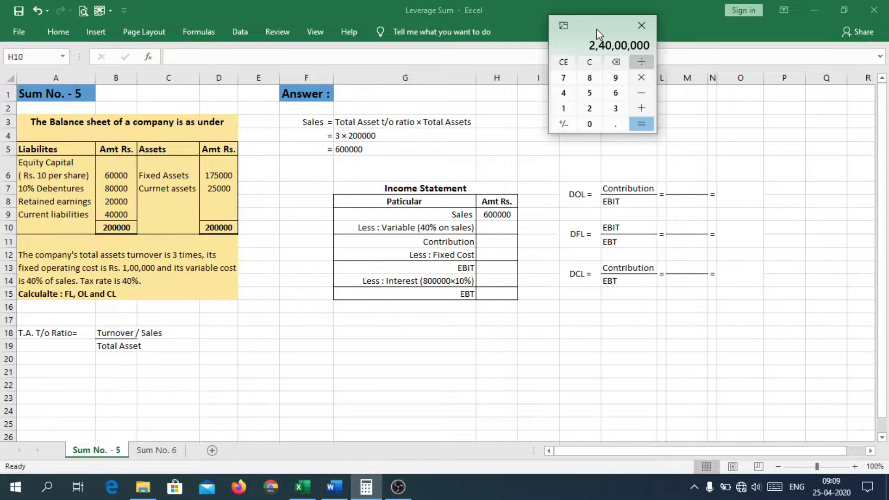
pyautogui.write('100')
pyautogui.press('Return')
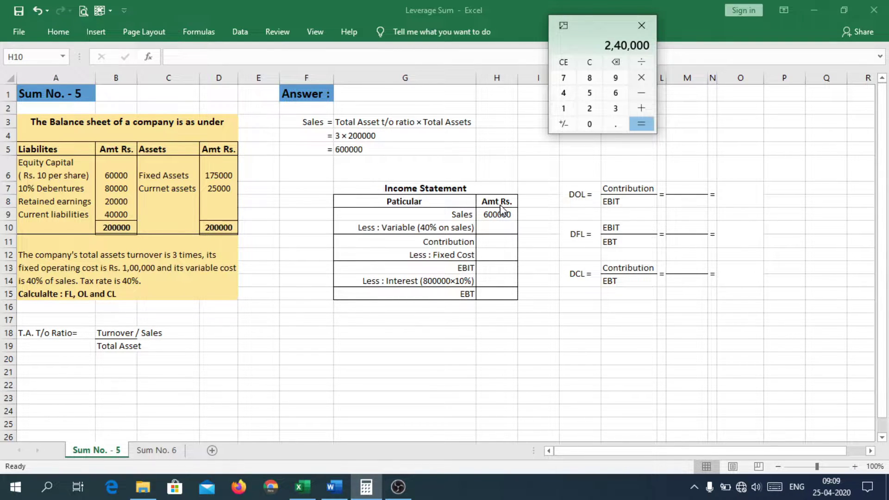
pyautogui.click(497, 227)
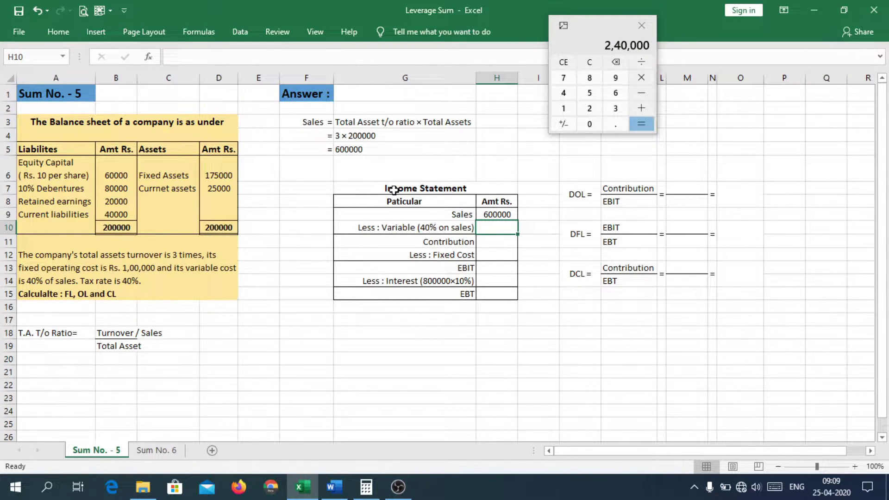
pyautogui.write('240')
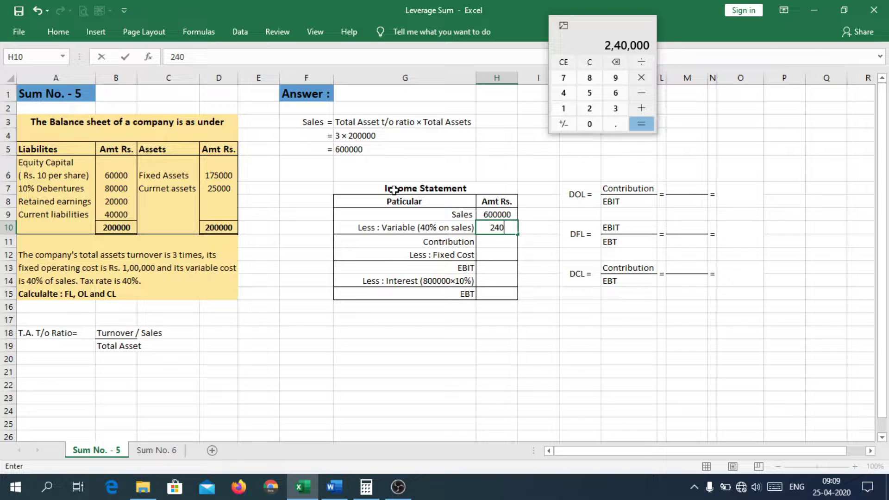
pyautogui.write('000')
pyautogui.press('Return')
# Work out the contribution from sales of 600000, enter it as 360000, and enter 100000 as the fixed cost
pyautogui.click(607, 32)
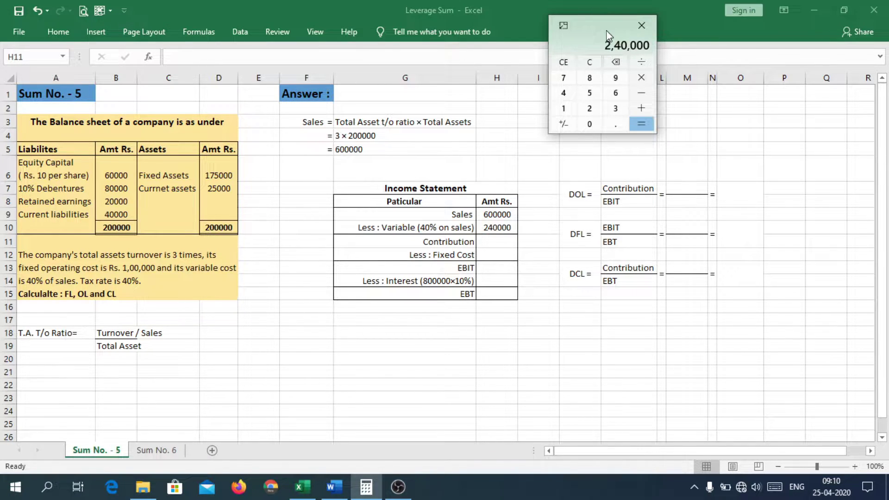
pyautogui.write('600000')
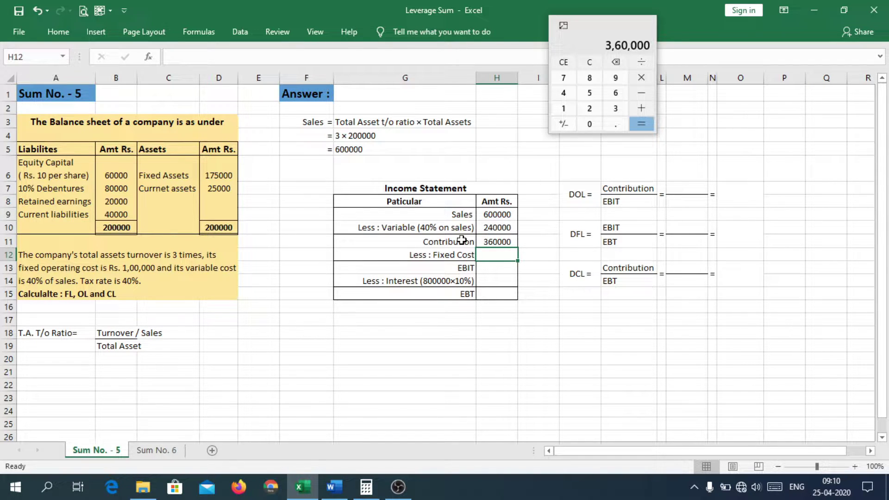
pyautogui.write('100000')
pyautogui.press('Return')
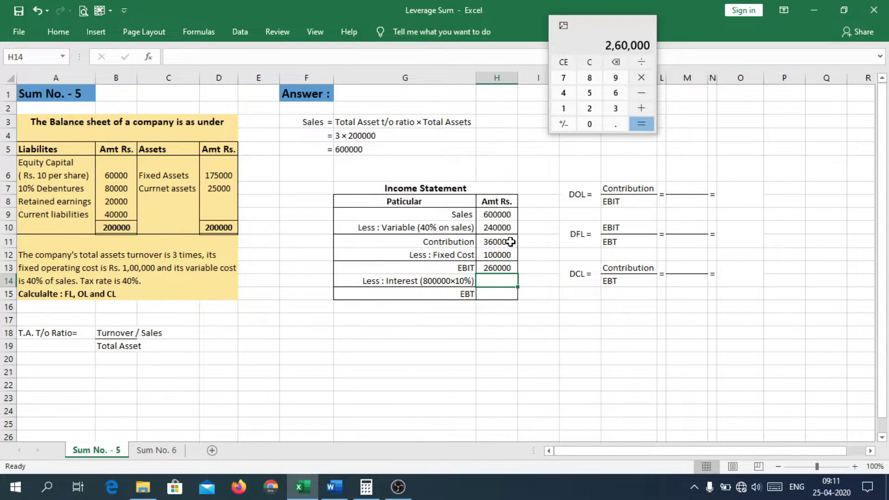
# Enter the contribution of 360000 as the numerator of the DOL calculation
pyautogui.click(686, 189)
pyautogui.write('360000')
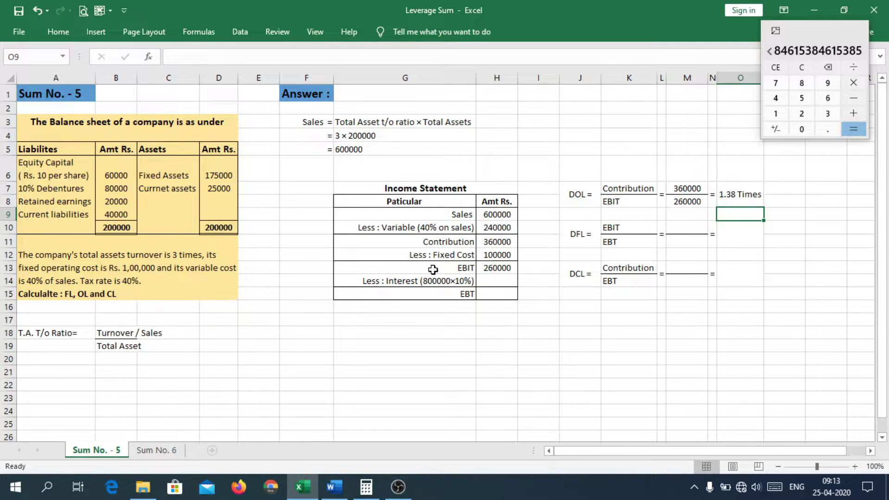
# Work out the earnings after debenture interest in Calculator and enter 252000 as EBT in the income statement
pyautogui.click(117, 190)
pyautogui.click(802, 68)
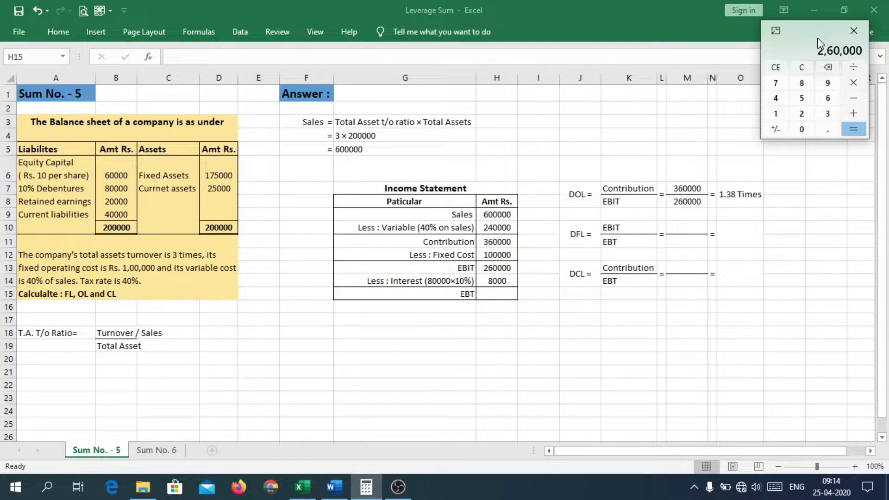
pyautogui.click(496, 293)
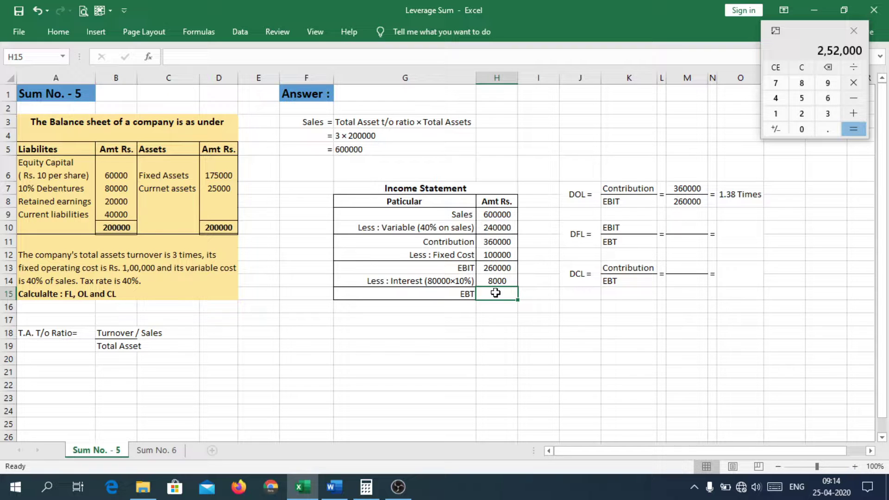
pyautogui.write('252000')
# Fill the DCL fraction with contribution 360000 over EBT 252000 and bring up Calculator for the division
pyautogui.click(713, 234)
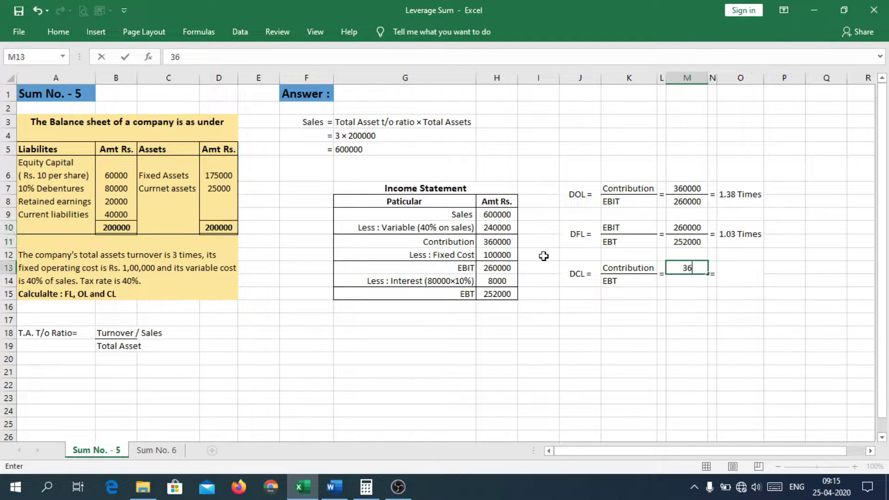
pyautogui.write('0000')
pyautogui.press('Return')
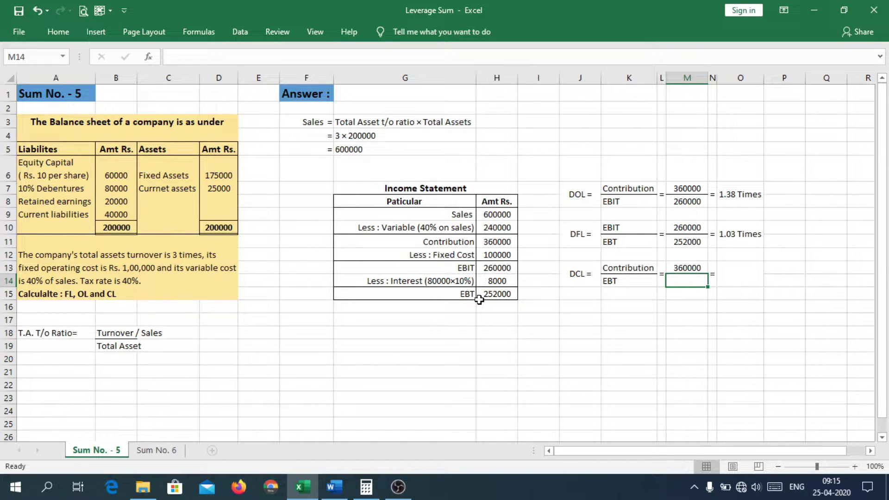
pyautogui.write('252000')
pyautogui.press('XF86Calculator')
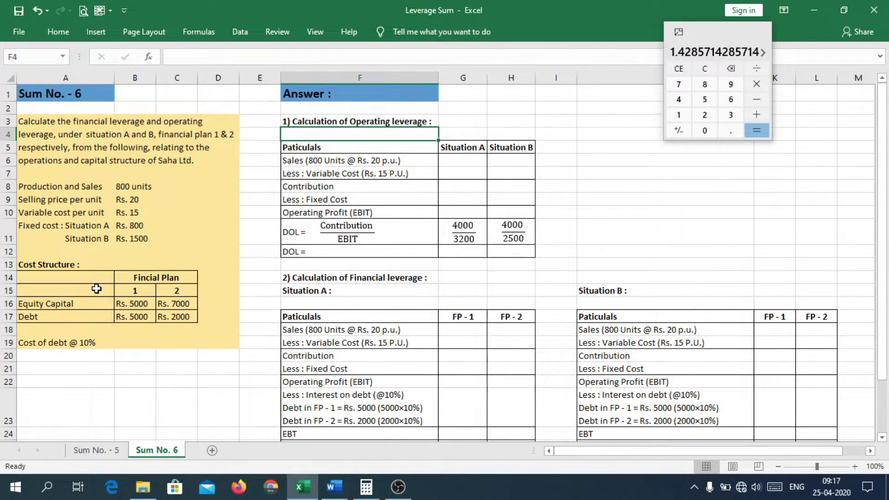
# On the Sum No. 6 sheet, enter sales of 16000 for Situations A and B in the operating leverage table
pyautogui.click(30, 264)
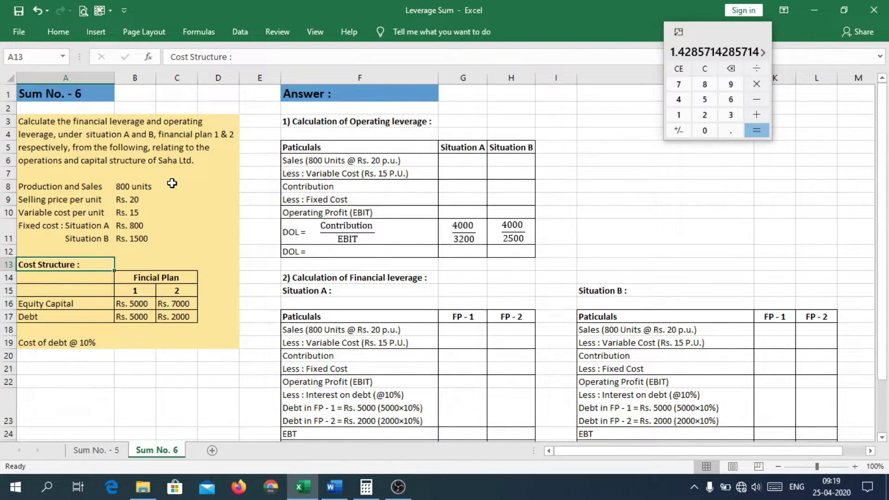
pyautogui.click(466, 159)
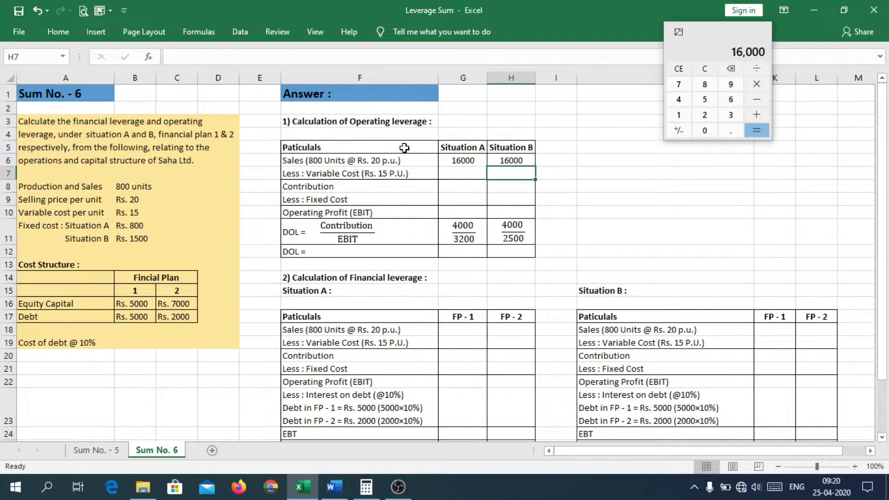
pyautogui.press('Left')
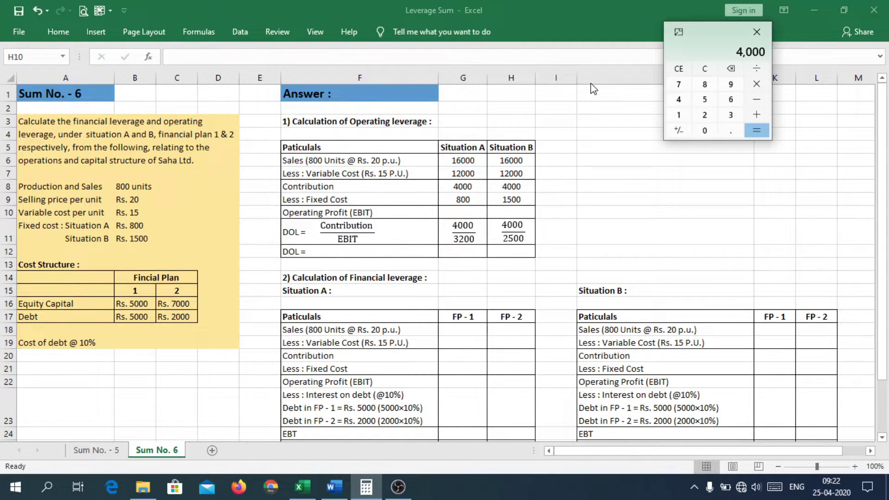
# Subtract the fixed cost of 800 from Situation A's contribution and enter 1.25 Times as its DOL
pyautogui.write('800')
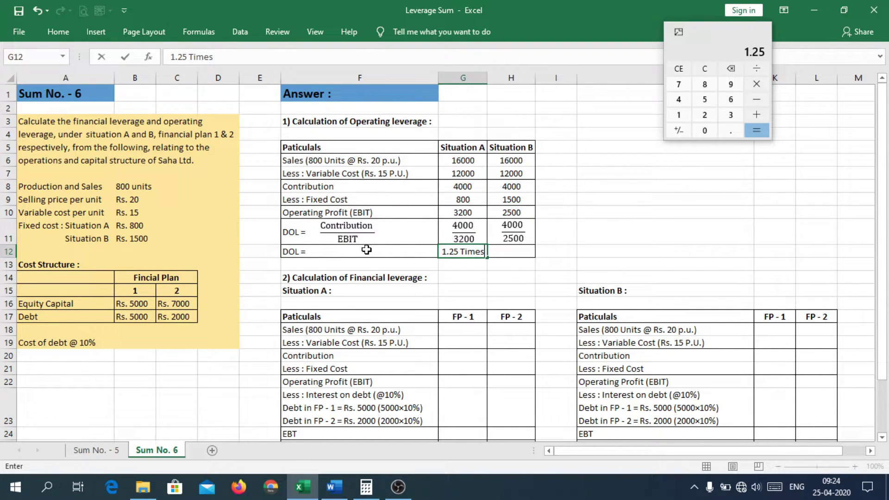
pyautogui.press('Tab')
pyautogui.click(719, 33)
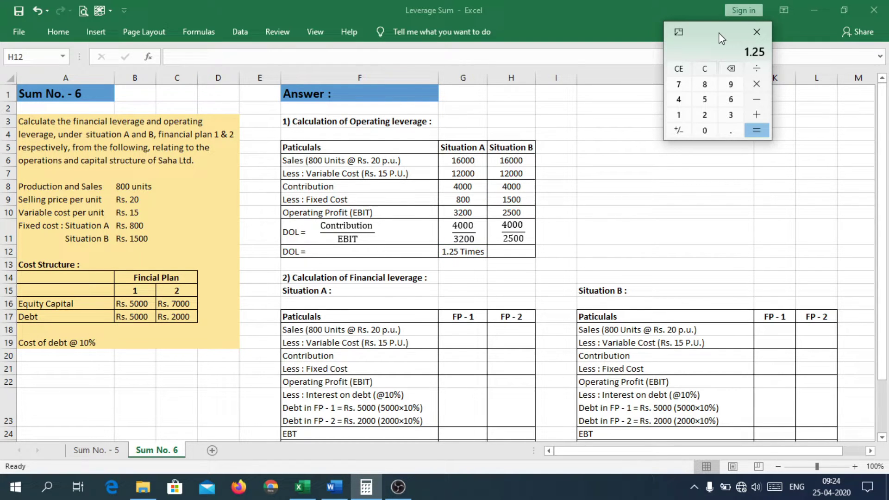
# Divide Situation B's contribution of 4000 by its EBIT of 2500 in Calculator and enter 1.6 Times as its DOL
pyautogui.write('4000')
pyautogui.write('2500')
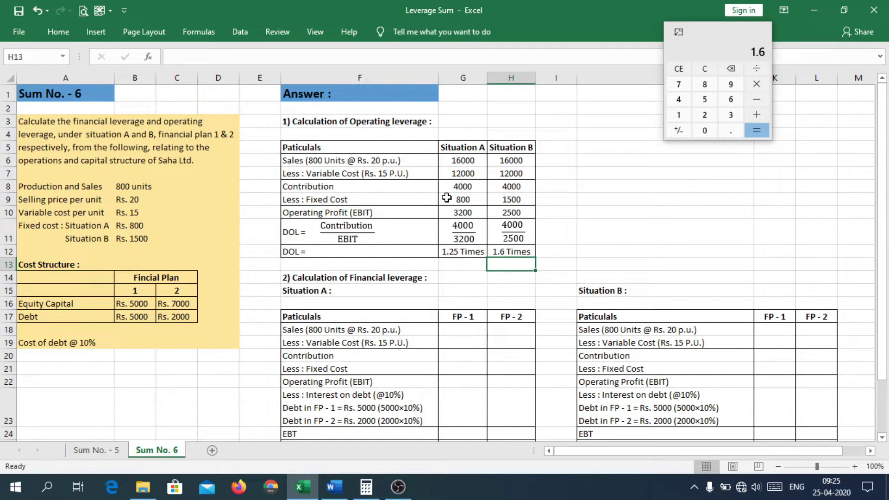
pyautogui.press('Up')
# Check the cost of debt and enter sales of 16000 for FP-1 in Situation A's financial leverage table
pyautogui.scroll(-1, 481, 343)
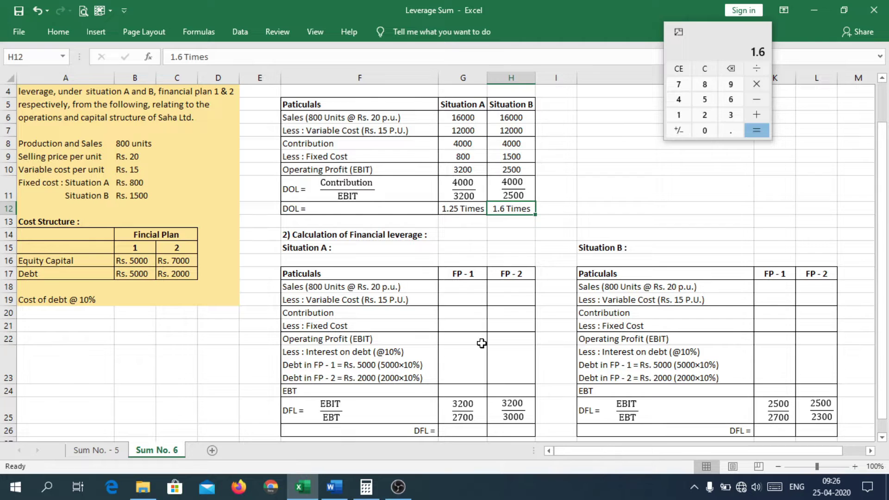
pyautogui.click(60, 300)
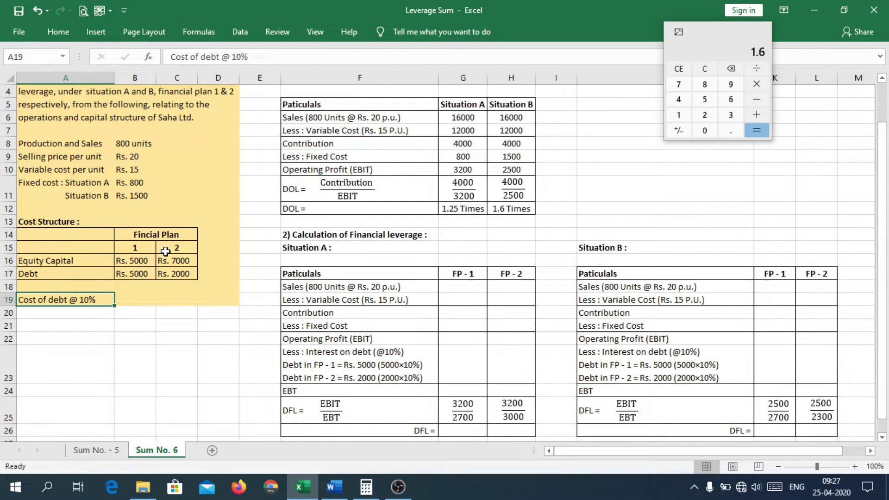
pyautogui.click(463, 287)
pyautogui.write('160000')
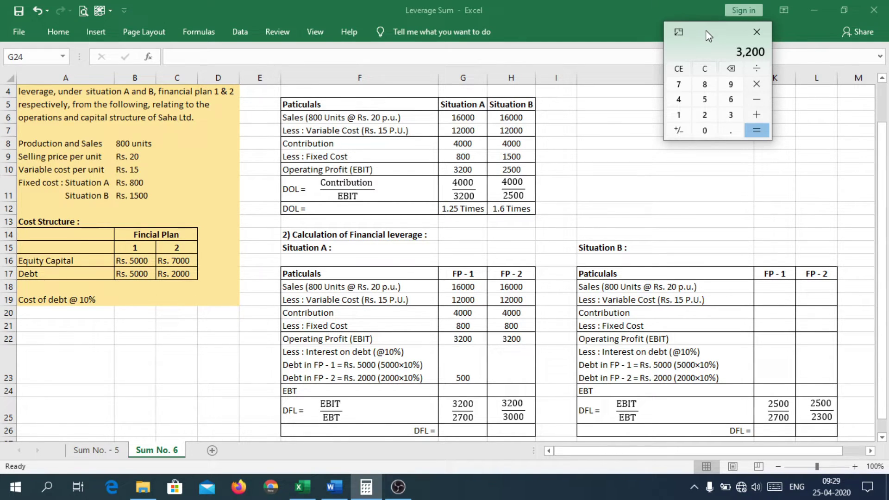
# Subtract the interest of 500 from FP-1's EBIT in Calculator and enter 2700 as its EBT under Situation A
pyautogui.write('-500')
pyautogui.press('Return')
pyautogui.hotkey('alt', 'Tab')
pyautogui.write('2')
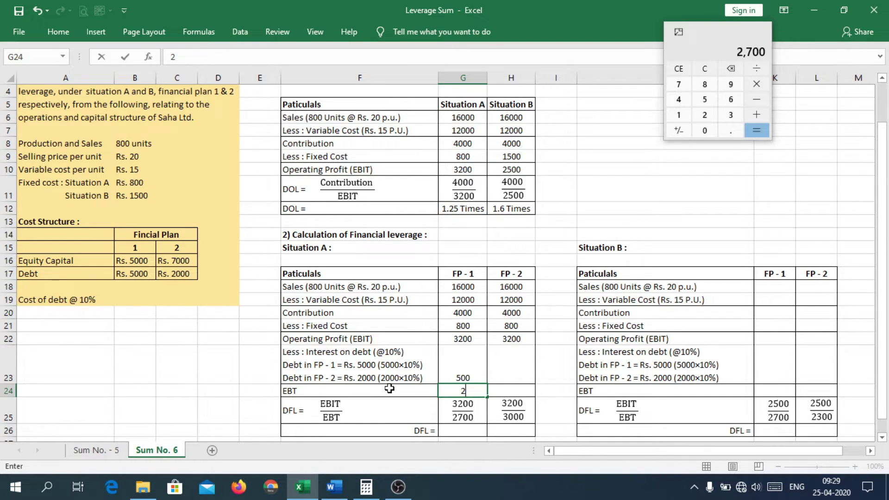
pyautogui.write('700')
pyautogui.press('Up')
pyautogui.press('Up')
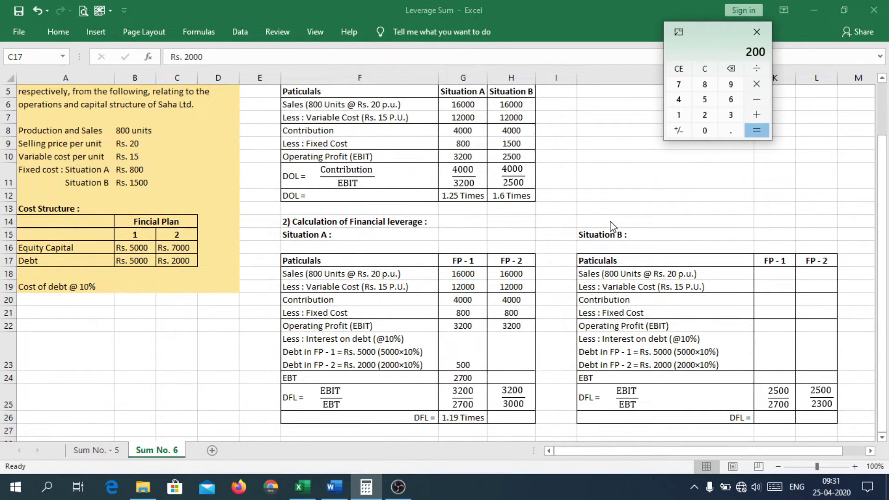
# Divide Situation A FP-2's EBIT of 3200 by its EBT of 3000 in Calculator to work out the DFL
pyautogui.click(500, 379)
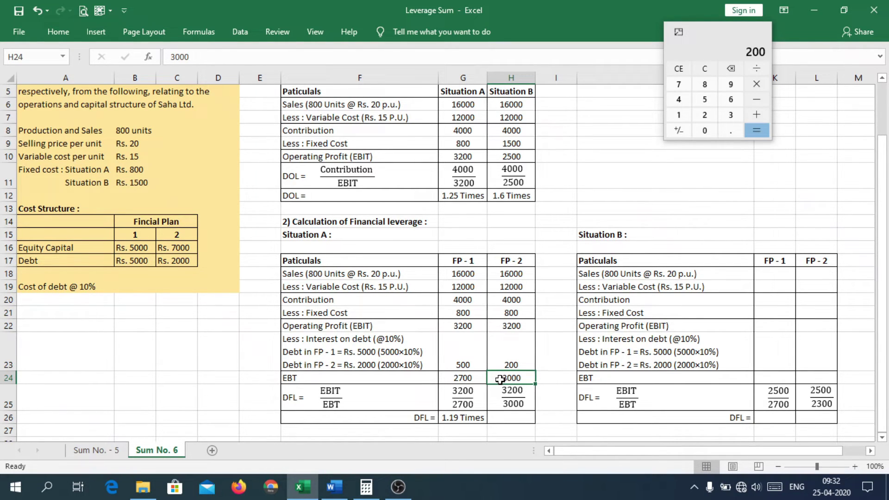
pyautogui.click(709, 40)
pyautogui.write('320')
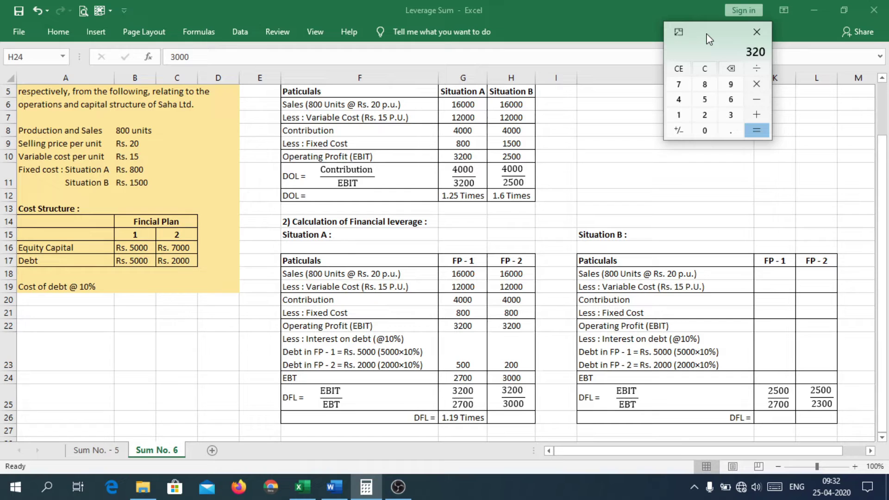
pyautogui.write('0/3000')
pyautogui.press('Return')
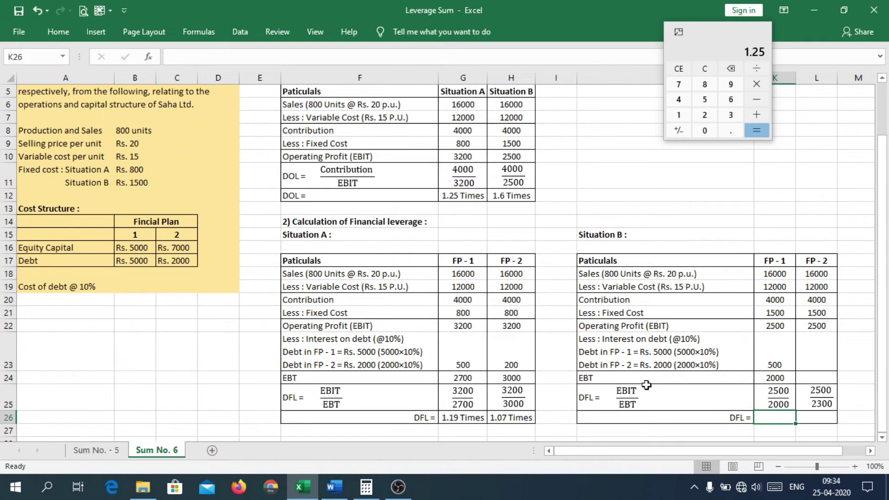
# Enter 1.25 Times as the DFL for FP-1 in Situation B's financial leverage table
pyautogui.doubleClick(792, 417)
pyautogui.write('1.25')
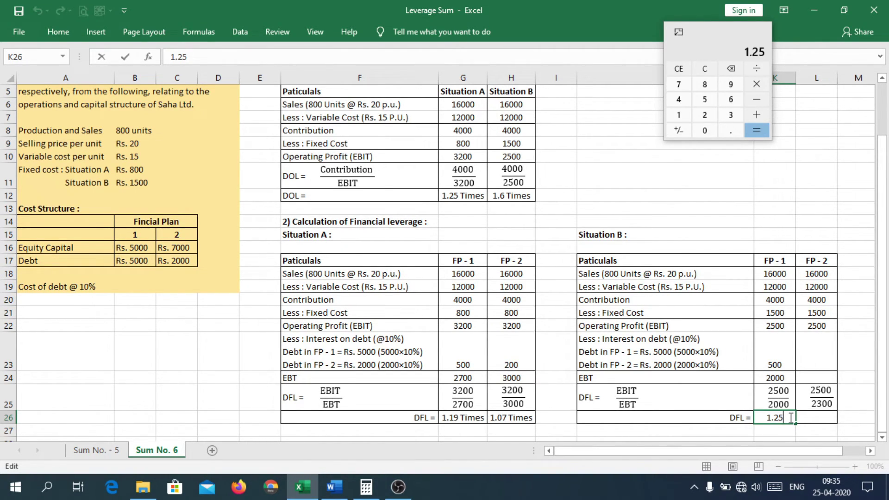
# Enter interest on debt of 200 and EBT of 2300 for FP-2 in Situation B's financial leverage table
pyautogui.click(818, 352)
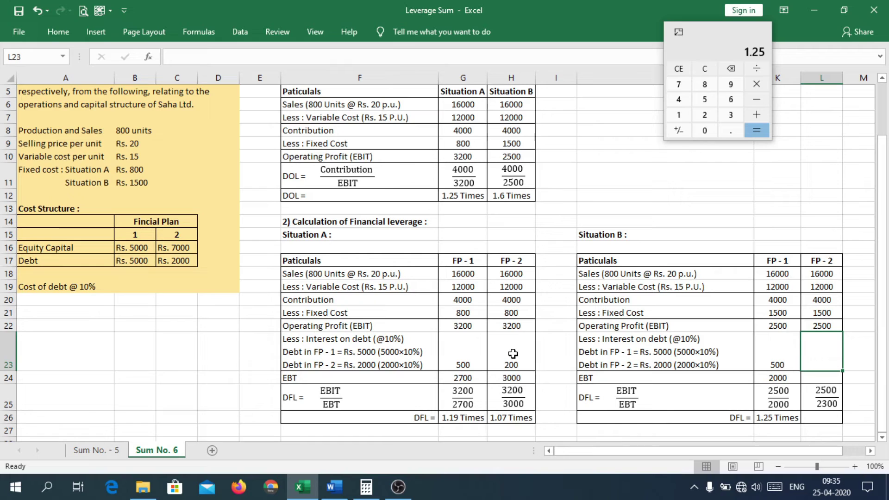
pyautogui.write('200')
pyautogui.press('Return')
pyautogui.write('2300')
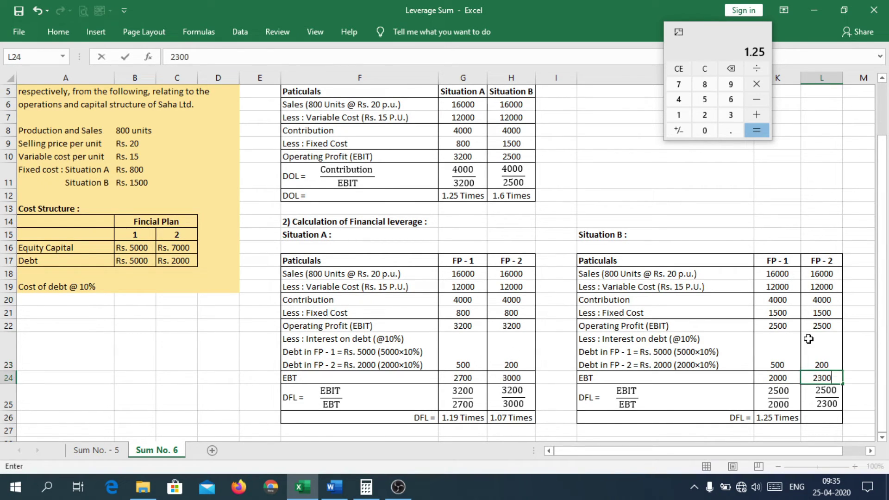